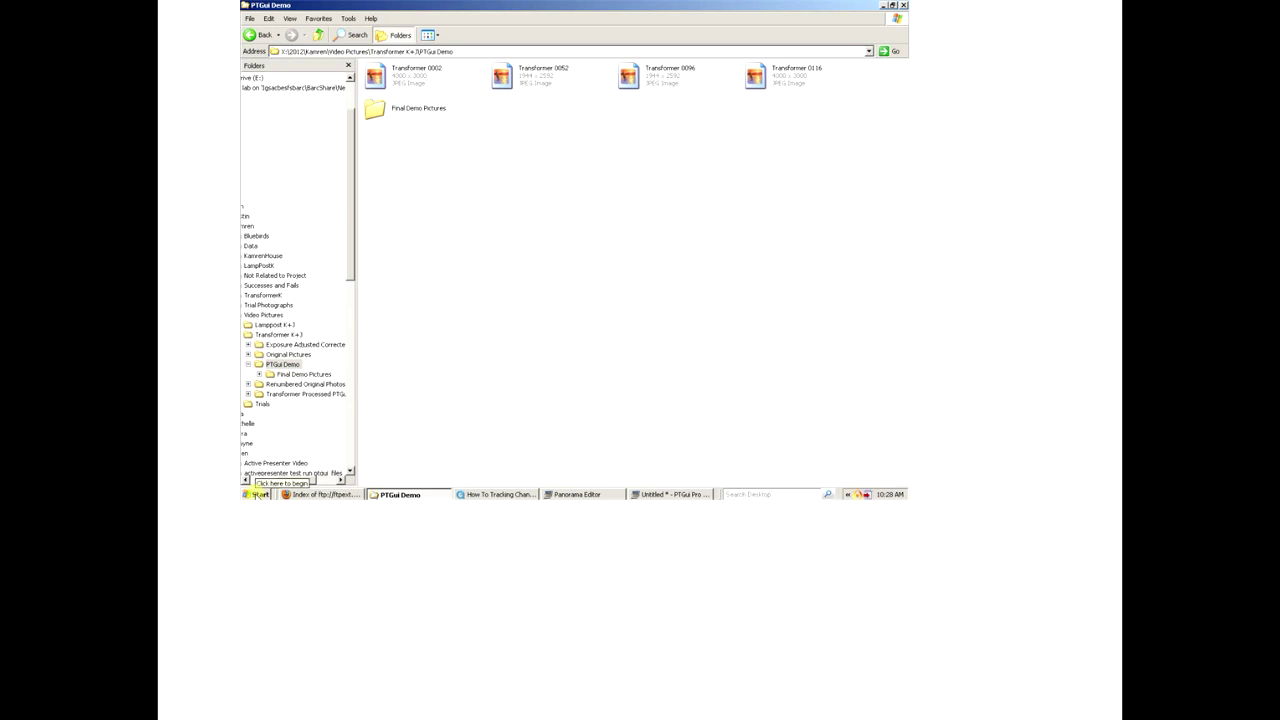
Step: Open the Start menu's list of programs
left_click(259, 494)
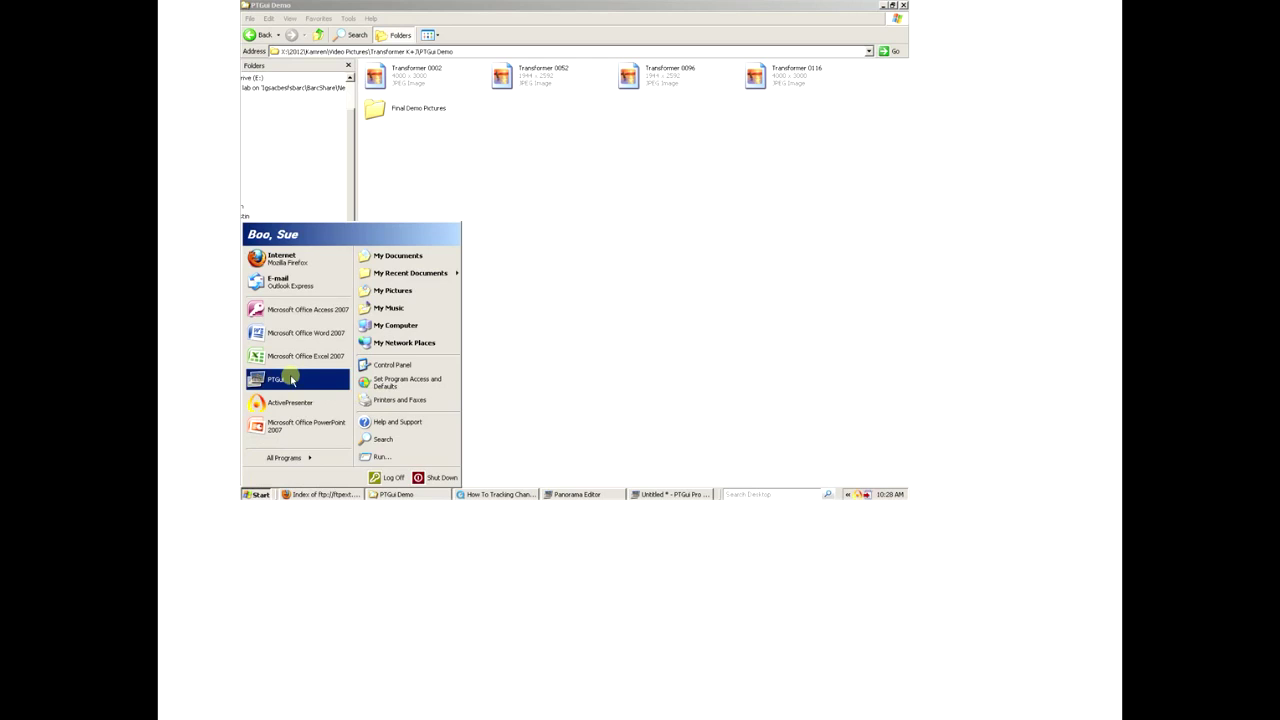
Step: Launch PTGui and load the four Transformer park photos into a new project
left_click(291, 380)
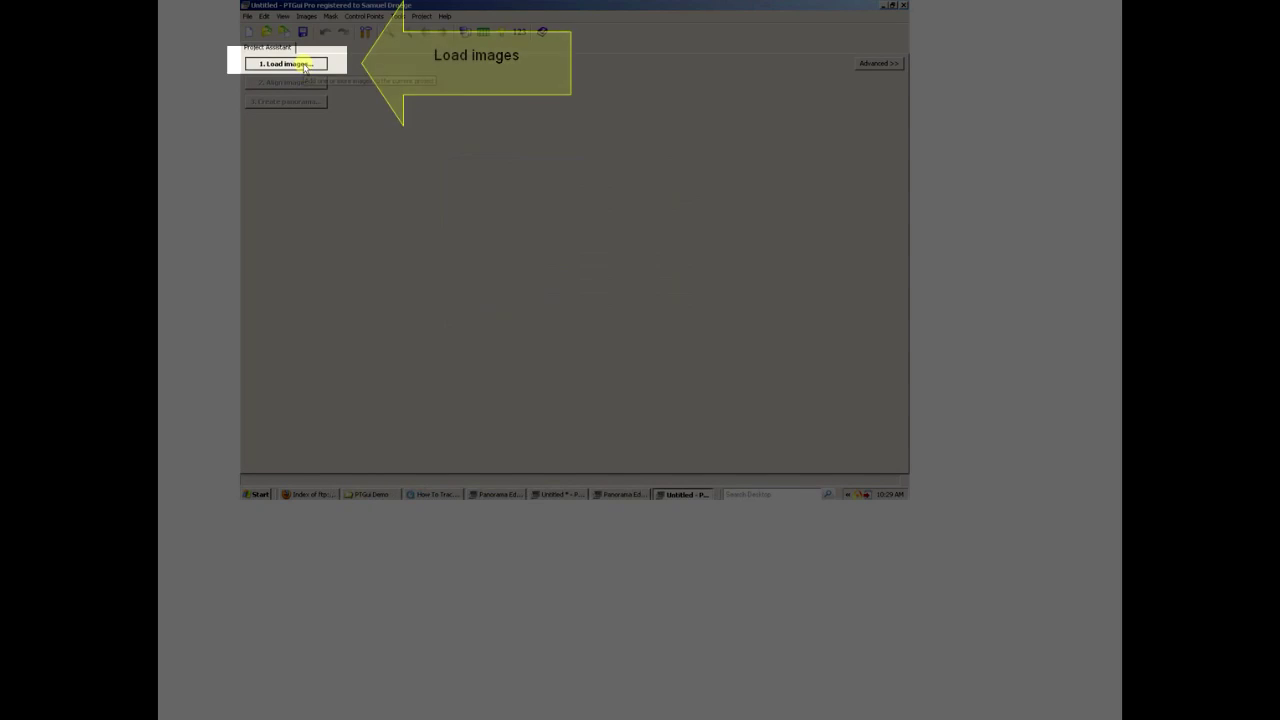
left_click(290, 64)
left_click_drag(370, 75, 352, 108)
left_click(538, 233)
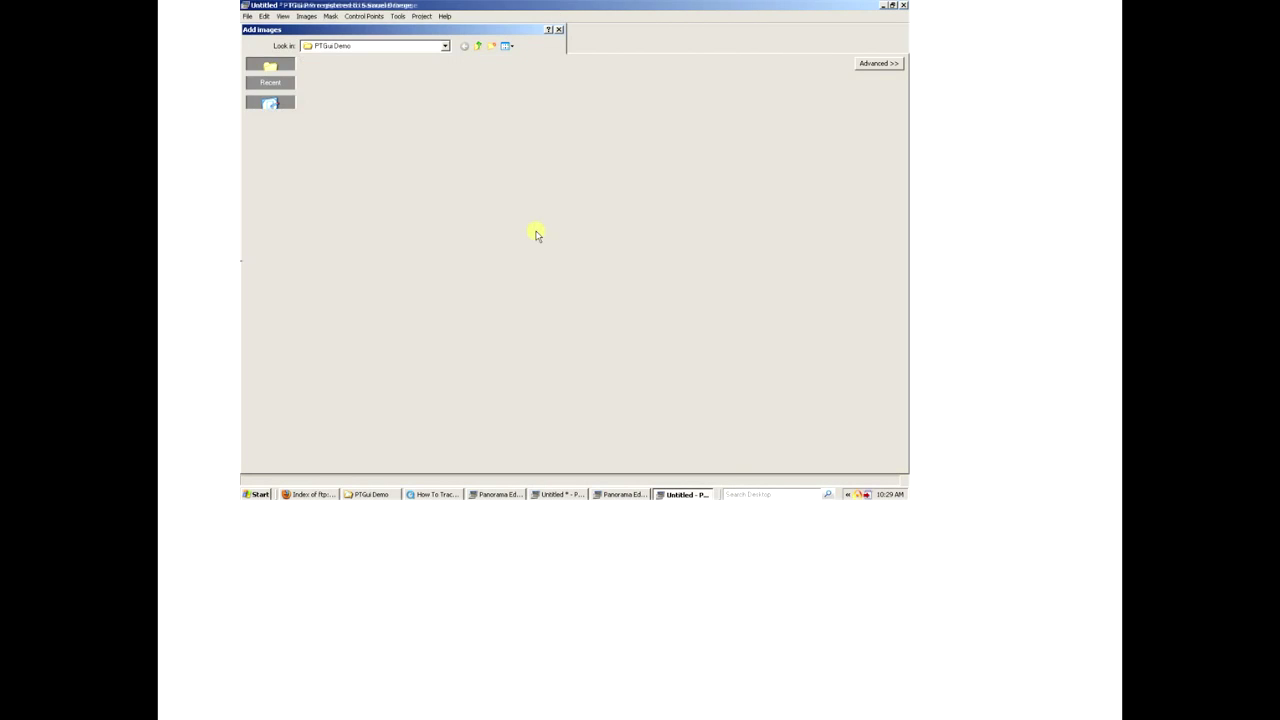
Step: In the advanced Control Points editor, place the first matching point on images 0 and 1
left_click(875, 65)
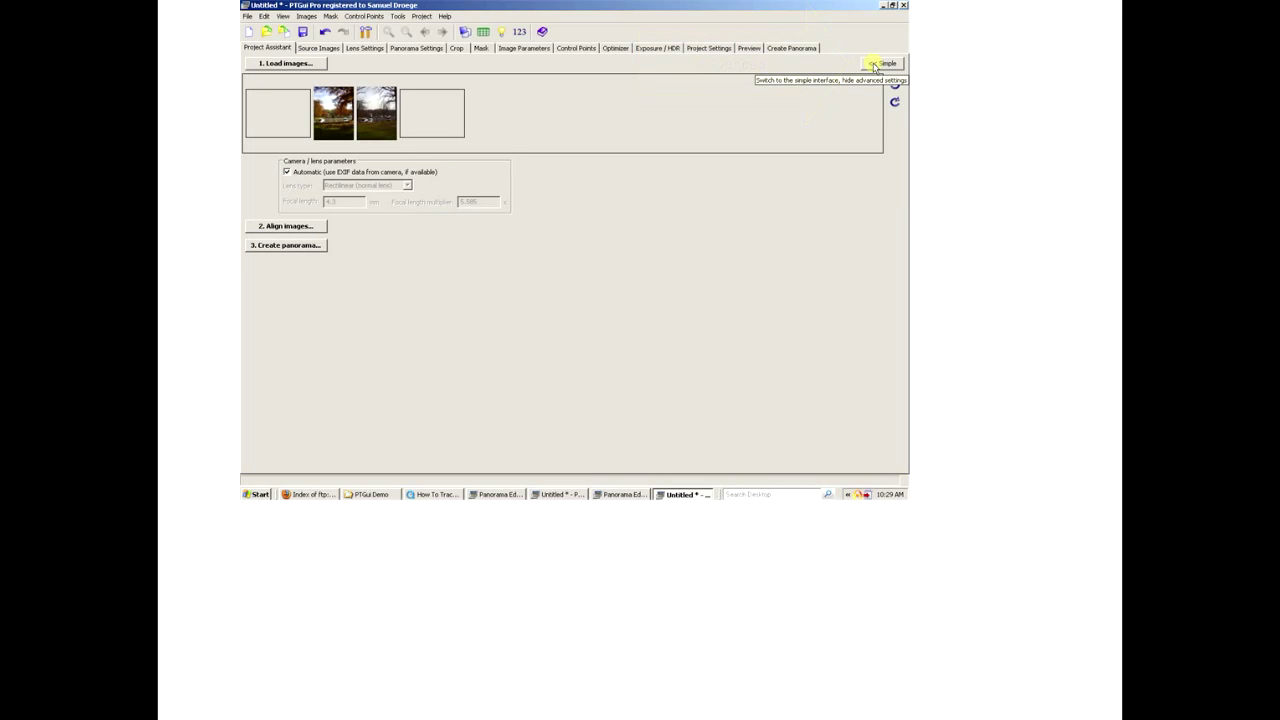
left_click(576, 48)
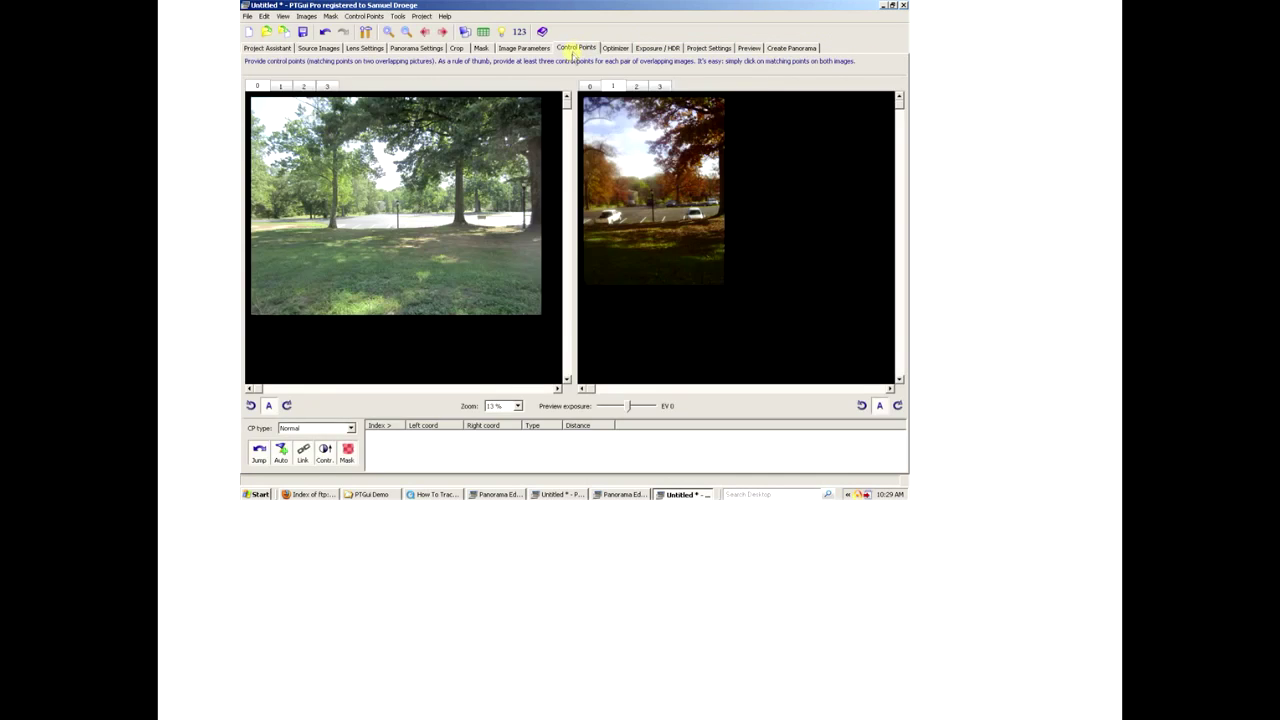
left_click(651, 189)
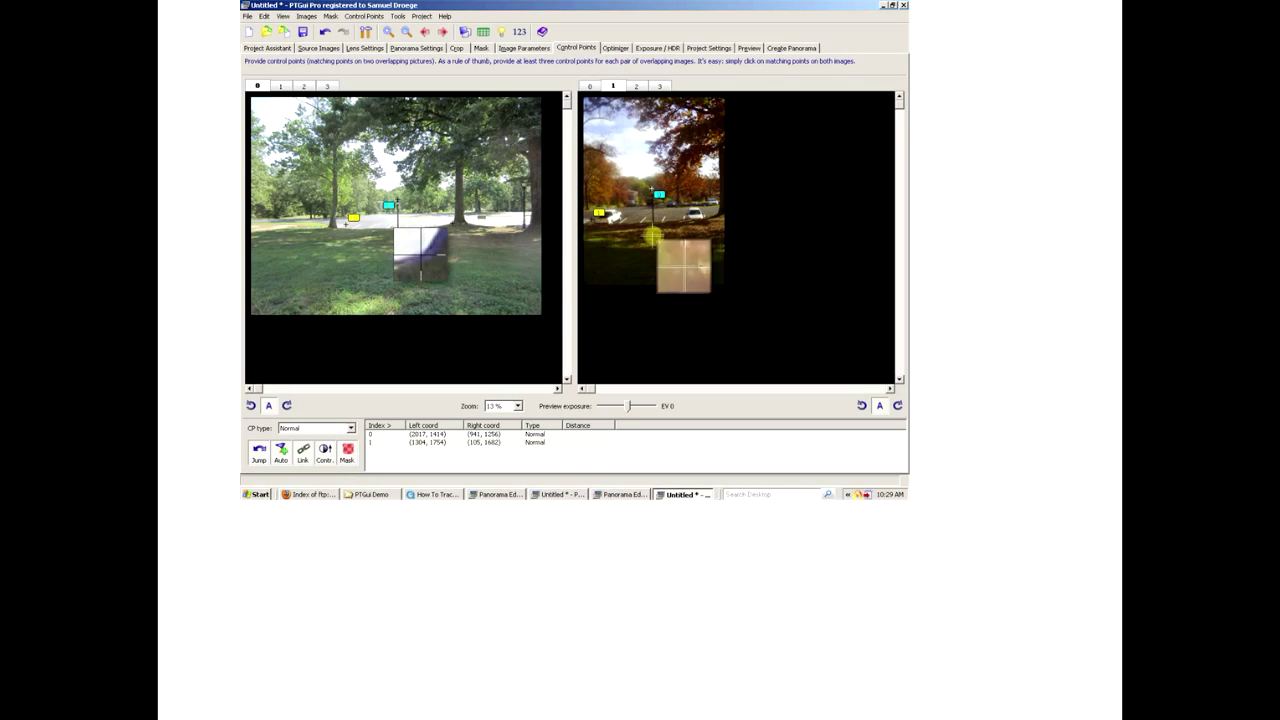
Step: Link image 0 to images 1 and 2 with control points, then pair it with snowy image 3
left_click(717, 215)
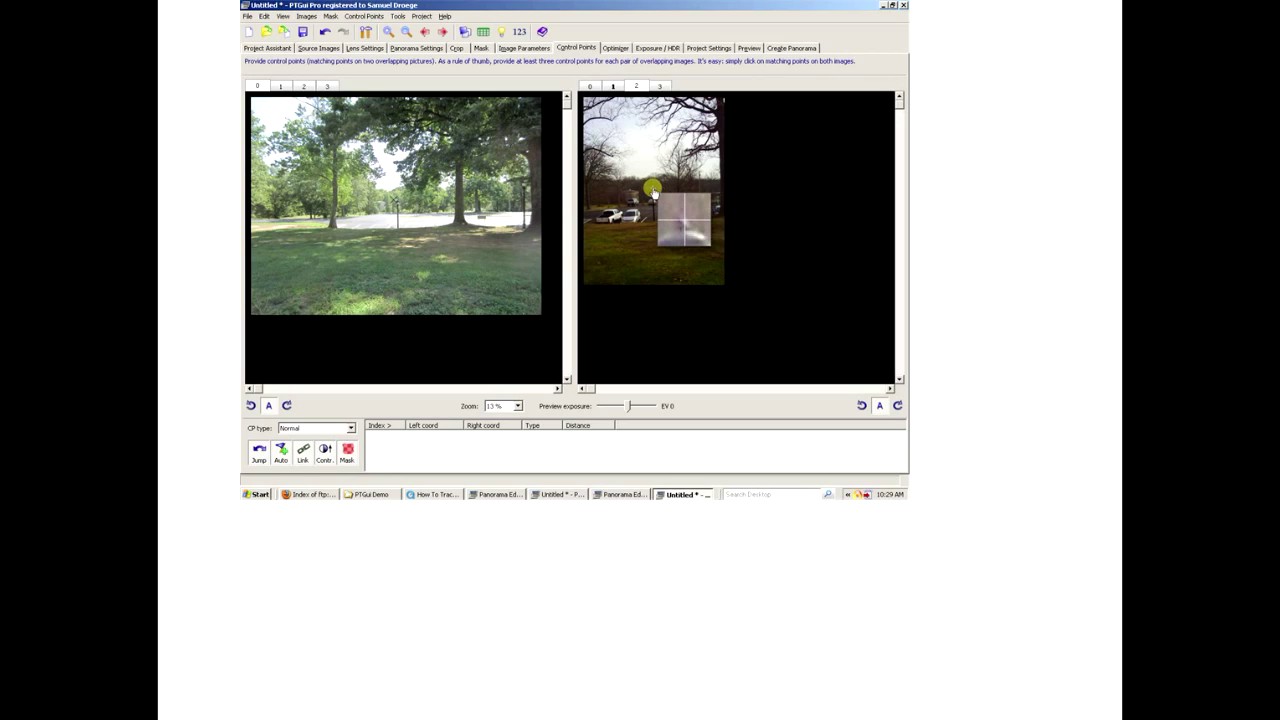
left_click(652, 188)
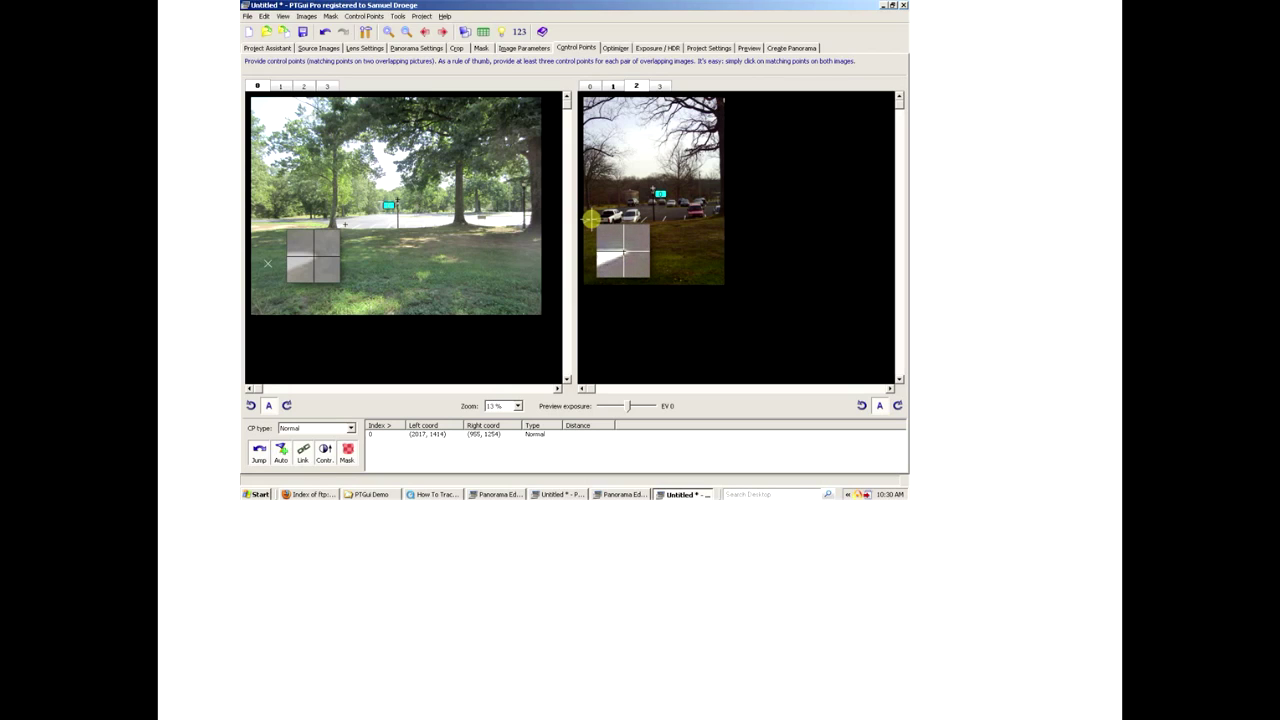
left_click(593, 221)
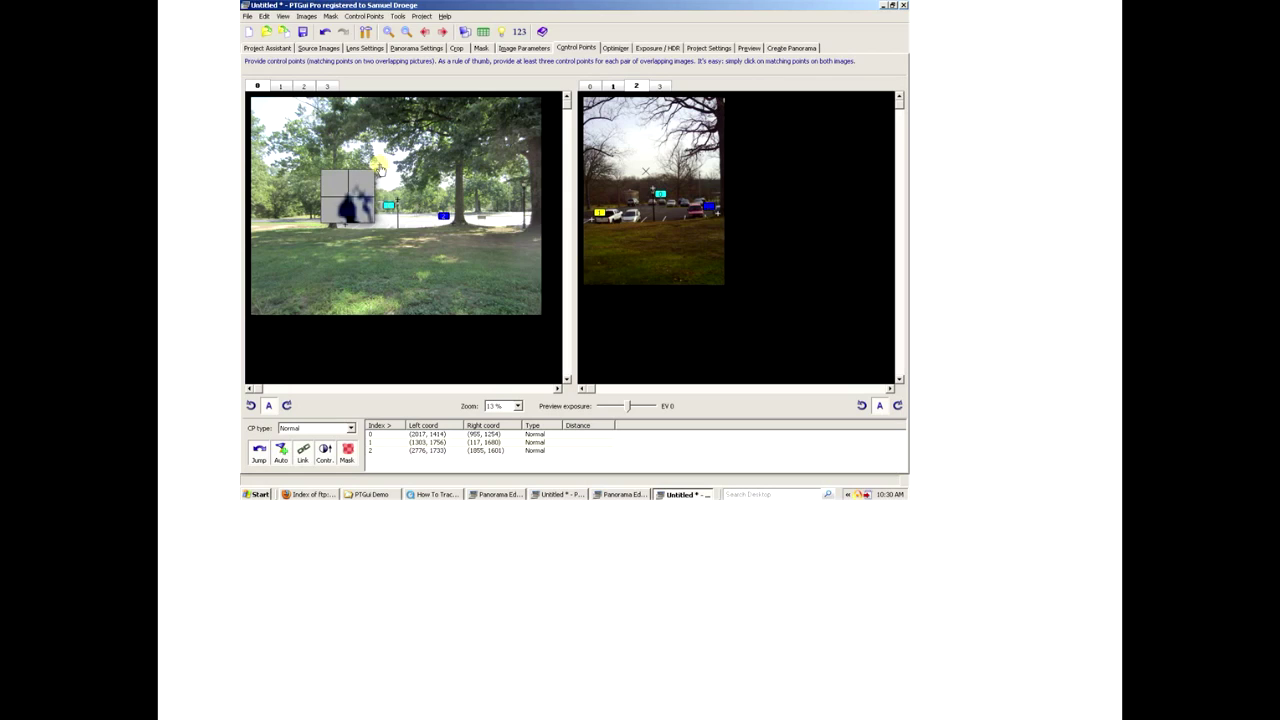
left_click_drag(627, 143, 628, 144)
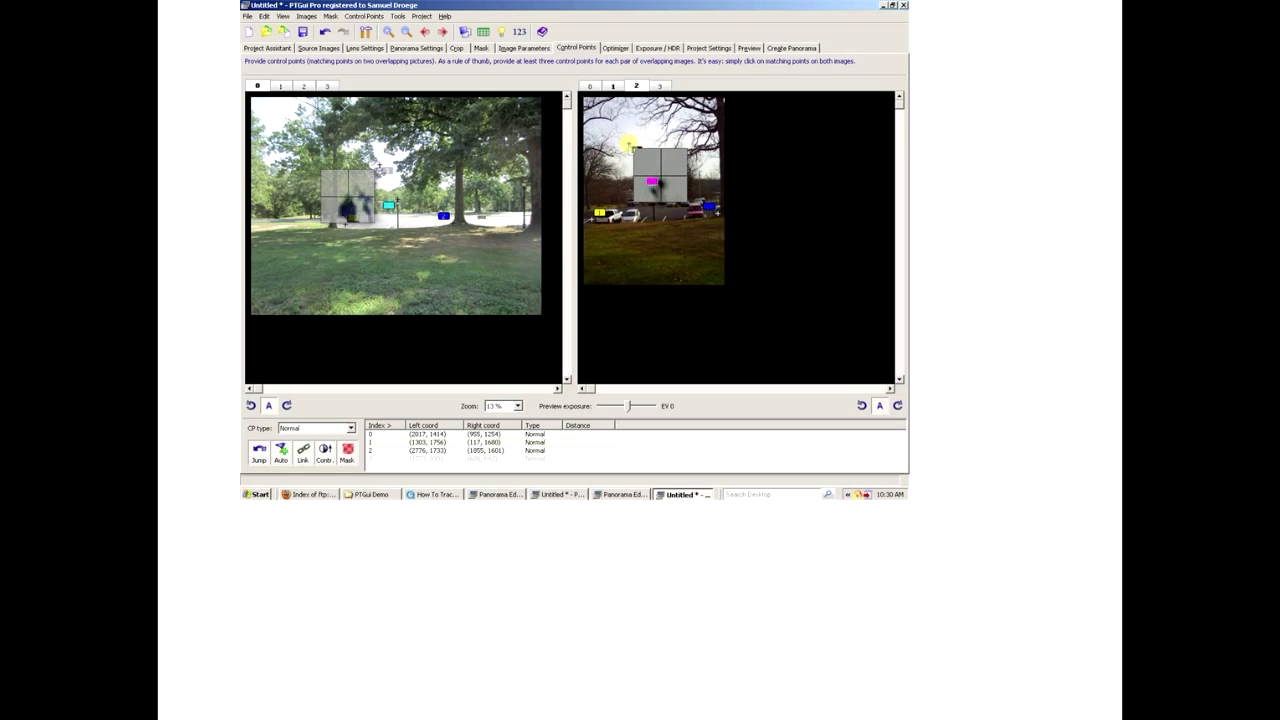
left_click(659, 86)
left_click_drag(516, 124, 398, 200)
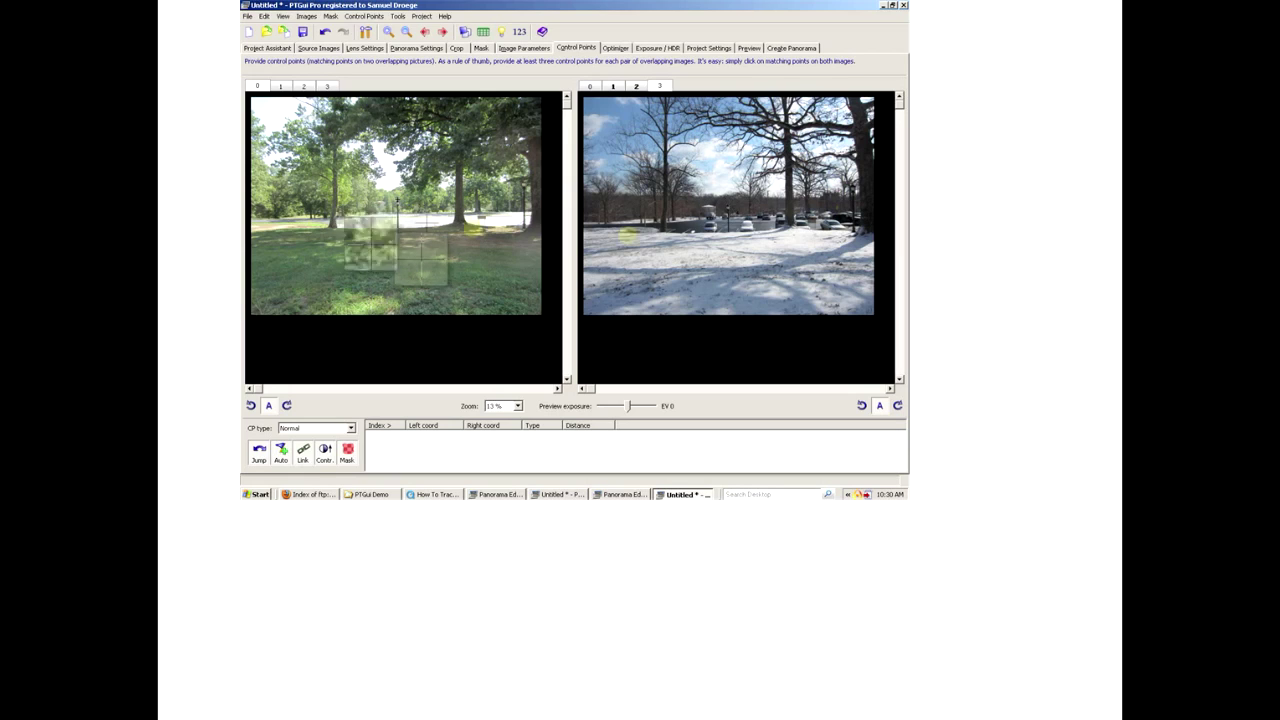
Step: Place four matching control points between image 0 and snowy image 3, then view Lens Settings
left_click_drag(655, 215, 727, 205)
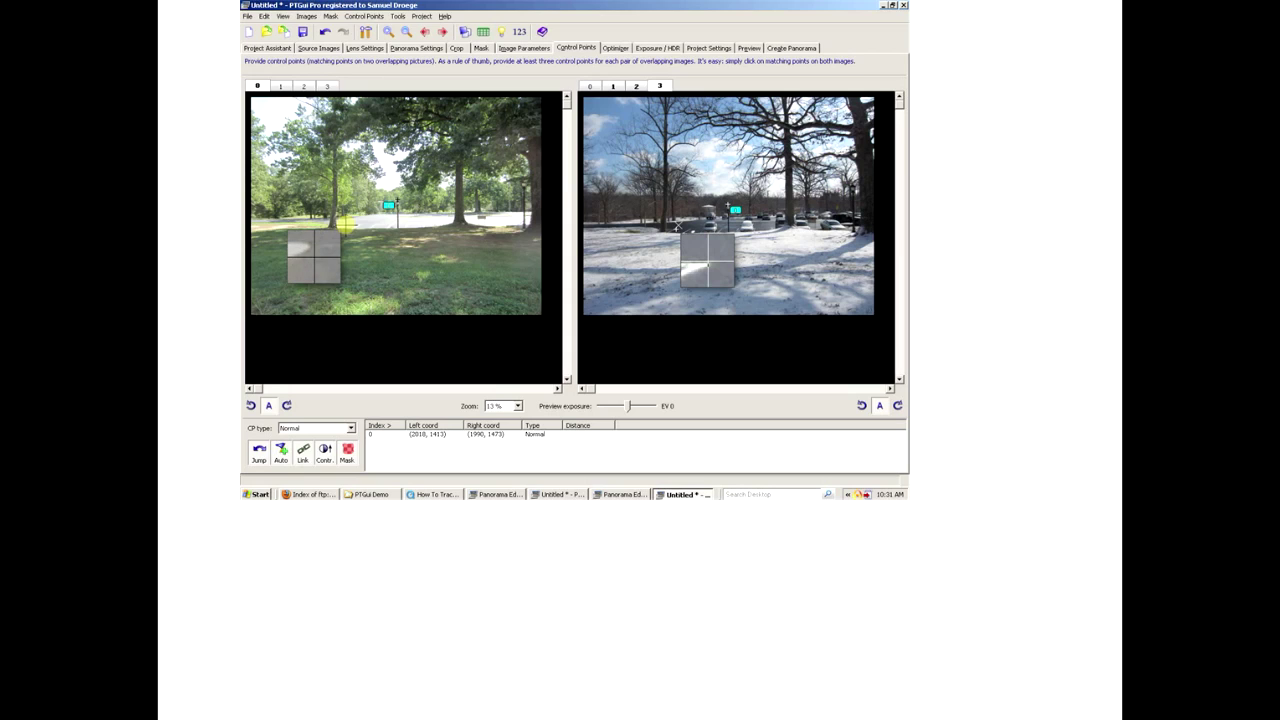
left_click(352, 218)
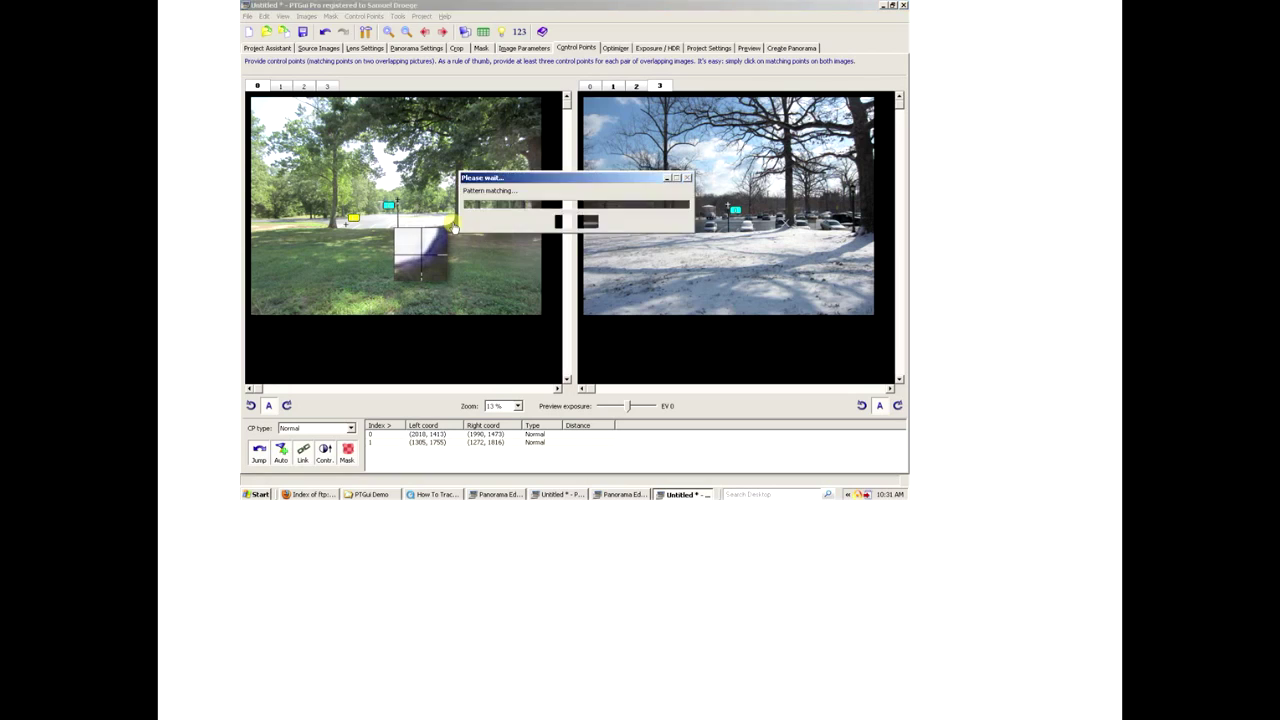
left_click(779, 225)
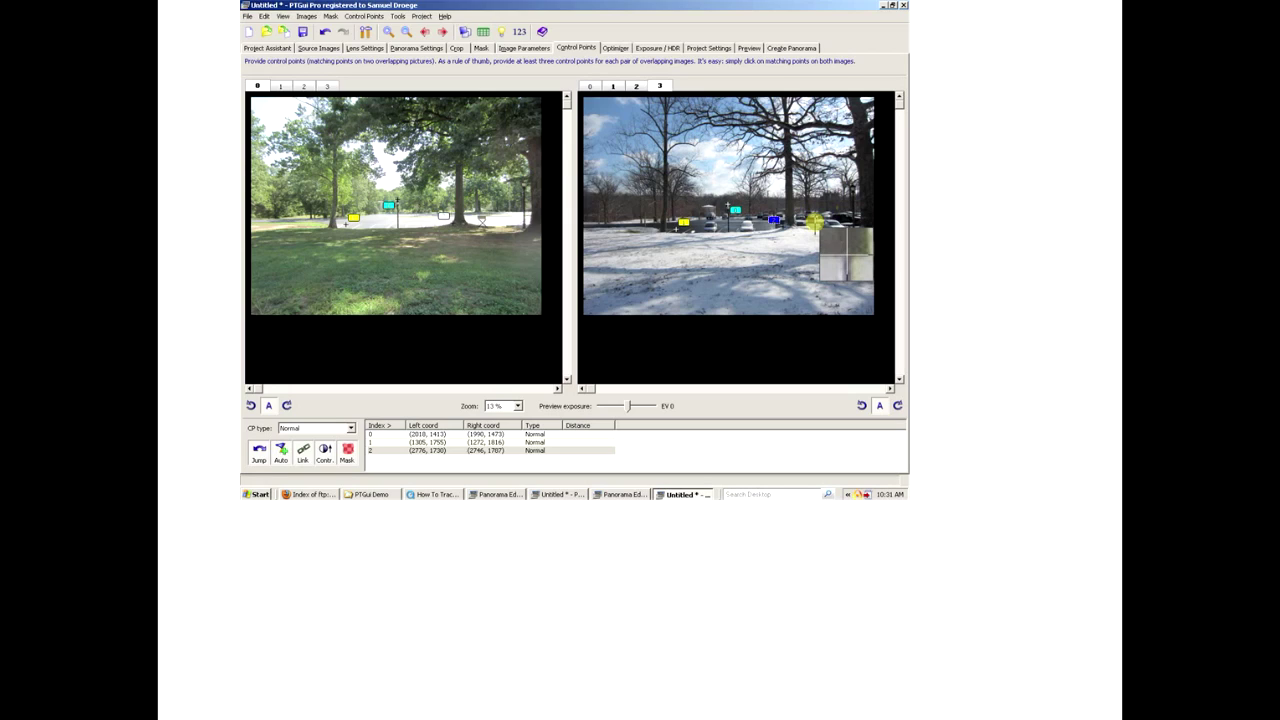
left_click(811, 221)
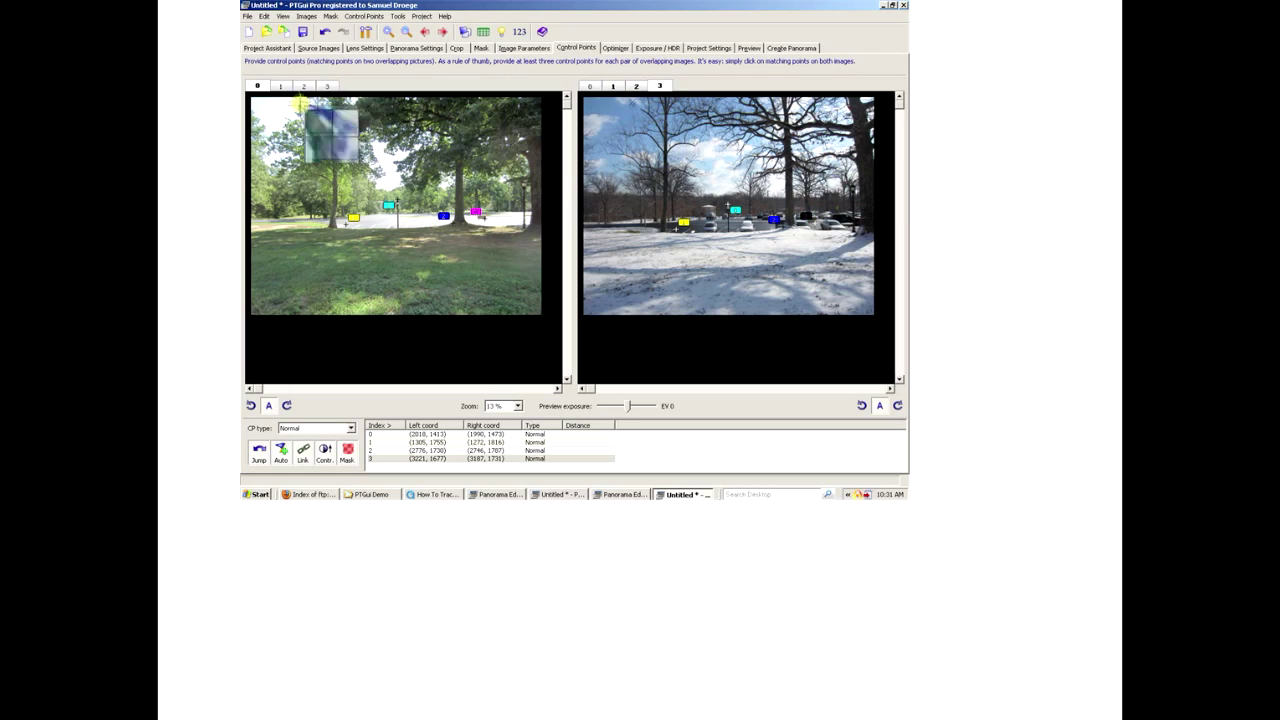
left_click(360, 48)
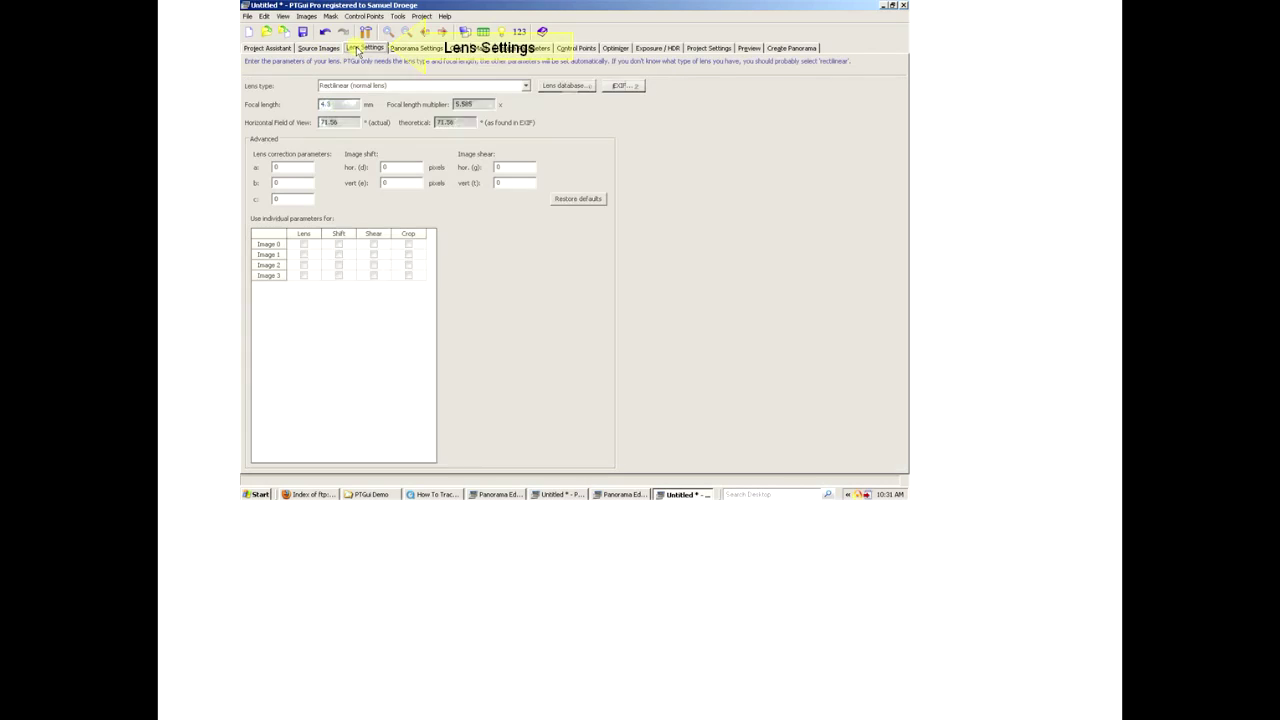
Step: Reset advanced lens parameters to defaults and stop taking lens settings from EXIF data
left_click(560, 200)
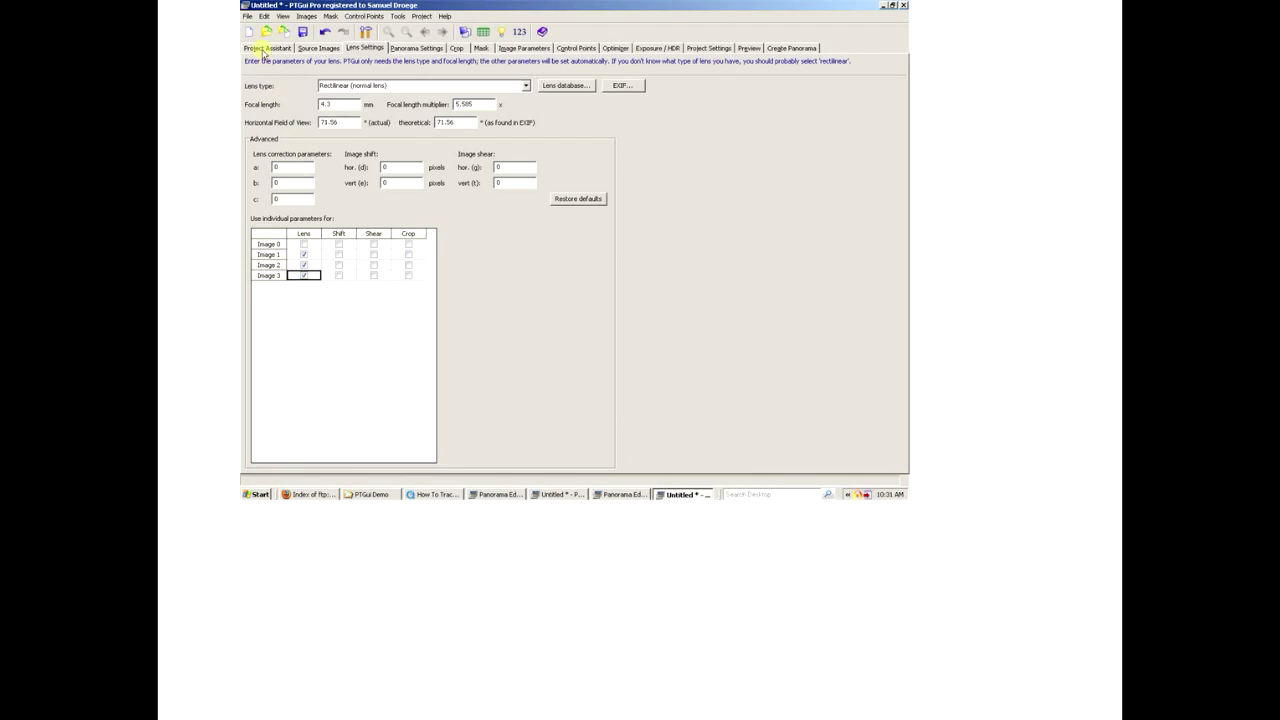
left_click(266, 48)
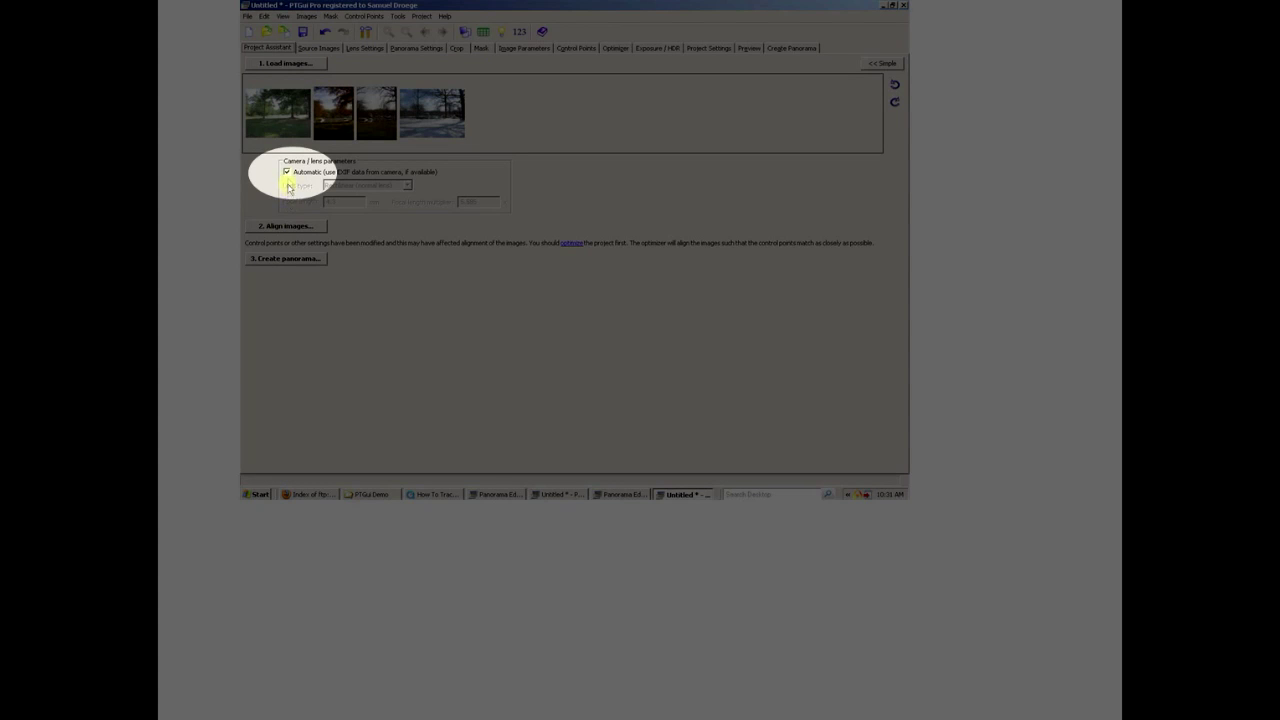
left_click(286, 173)
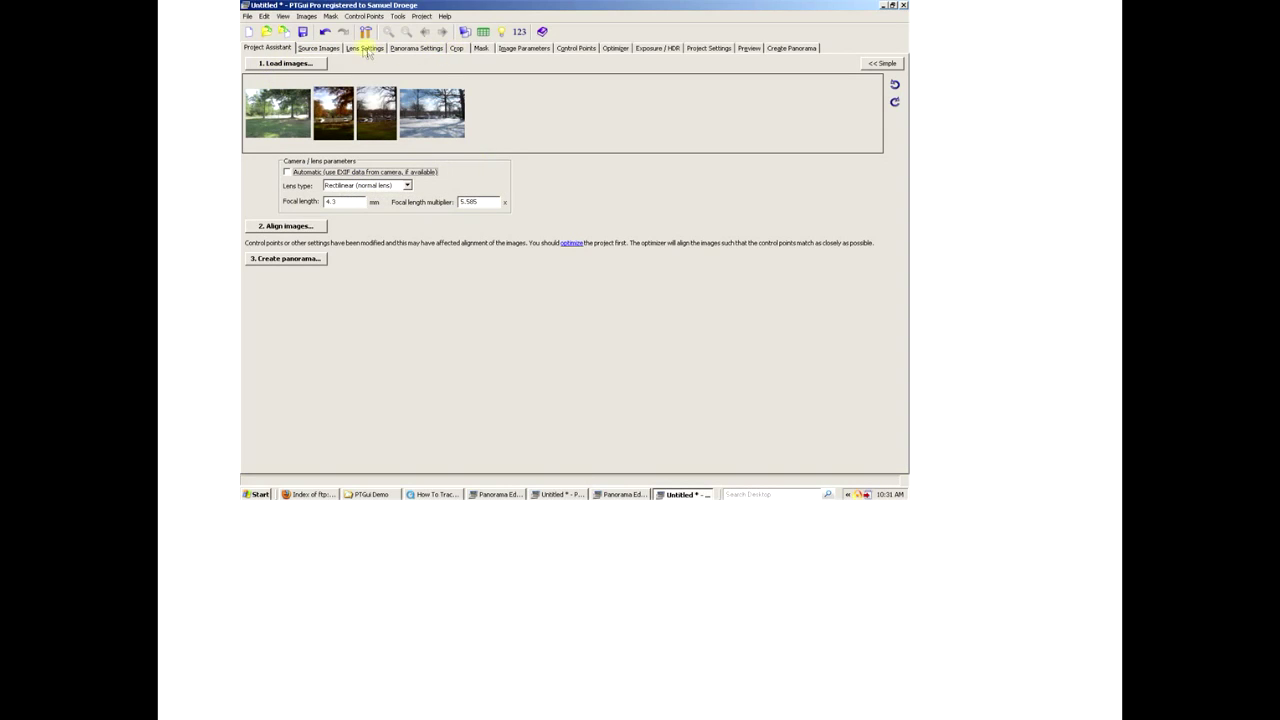
left_click(365, 48)
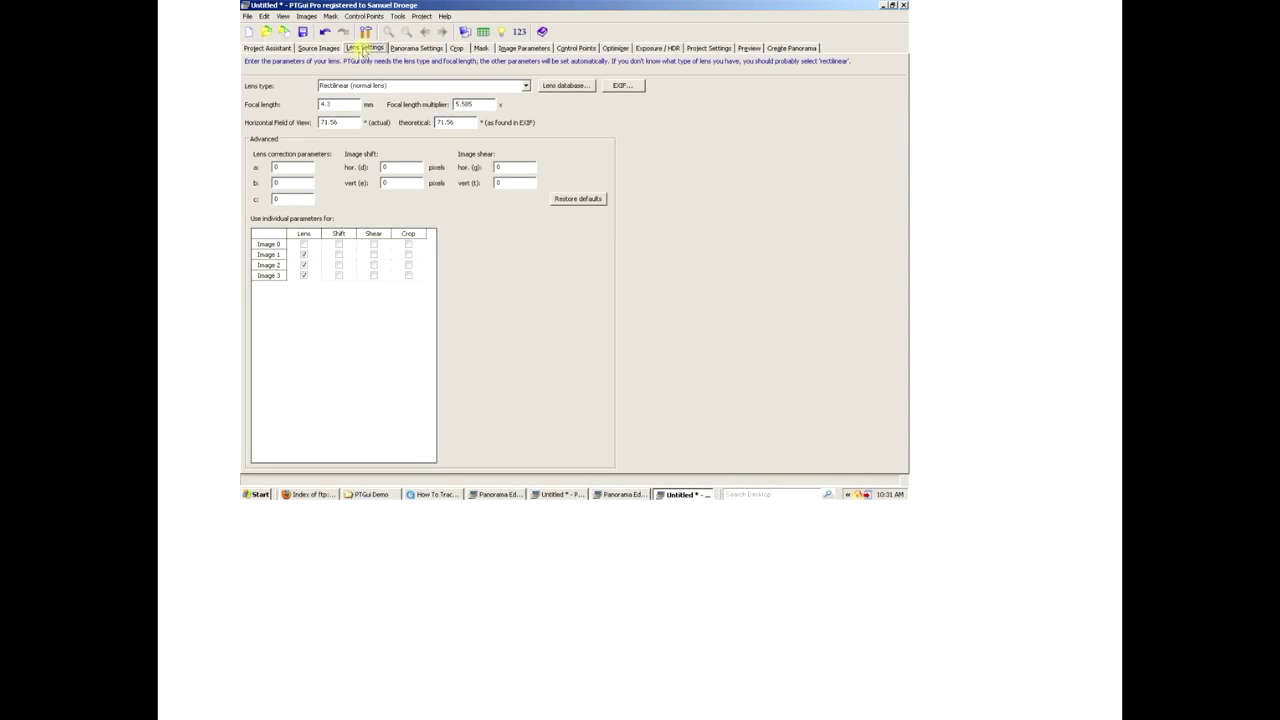
left_click(614, 49)
Step: In advanced Optimizer options, untick b and c distortion for images 1–3
left_click(262, 88)
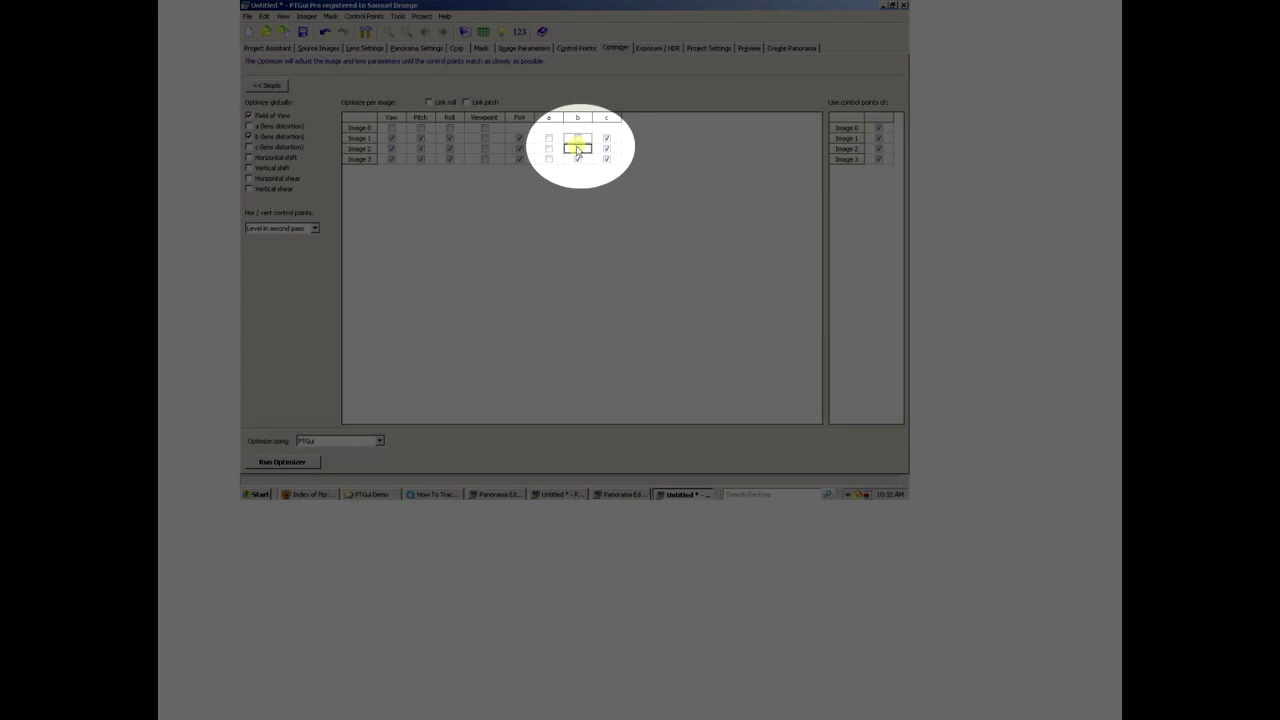
left_click(578, 158)
left_click(606, 138)
left_click(606, 148)
left_click(607, 159)
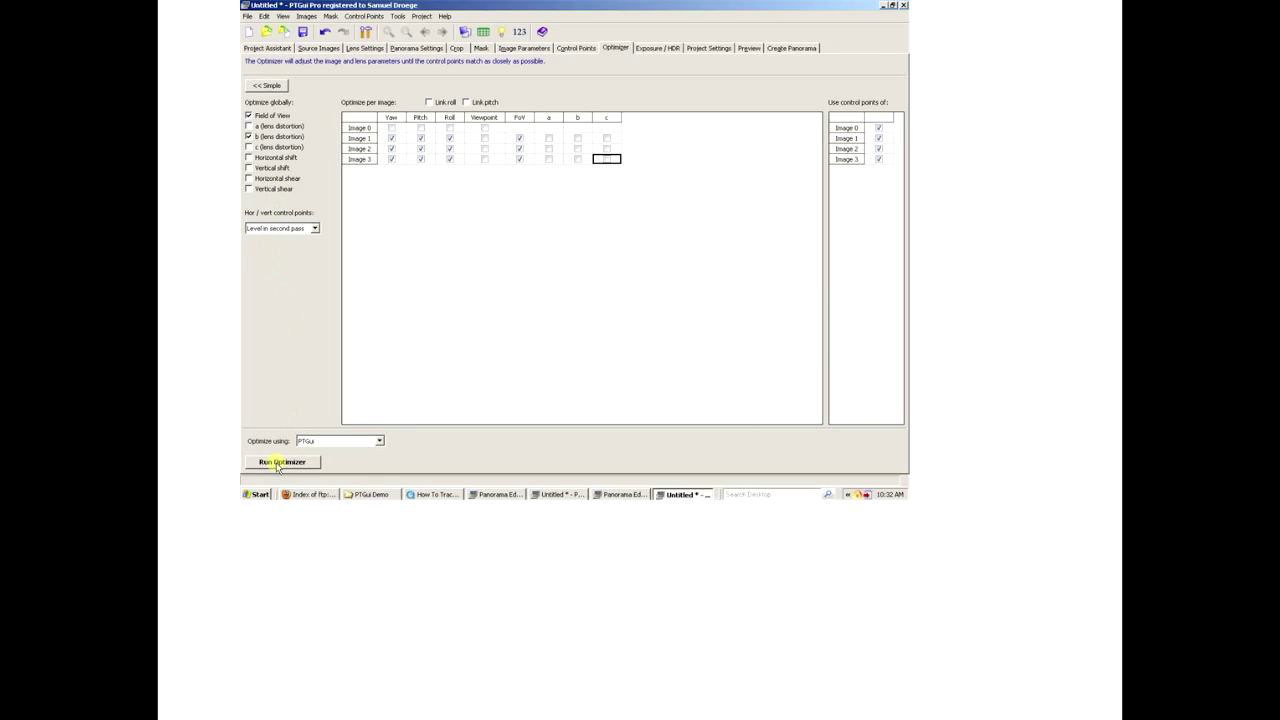
Step: Run the optimizer, accept its results, and bring up the Panorama Editor
left_click(281, 462)
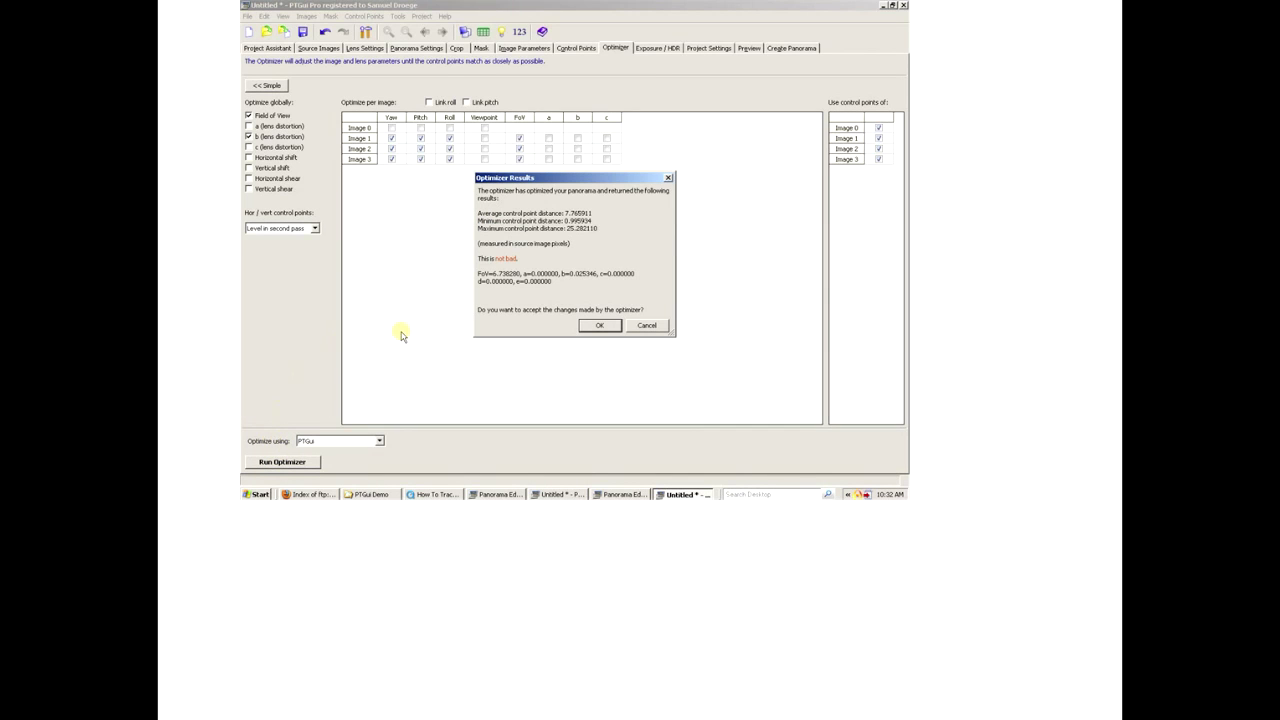
left_click(601, 326)
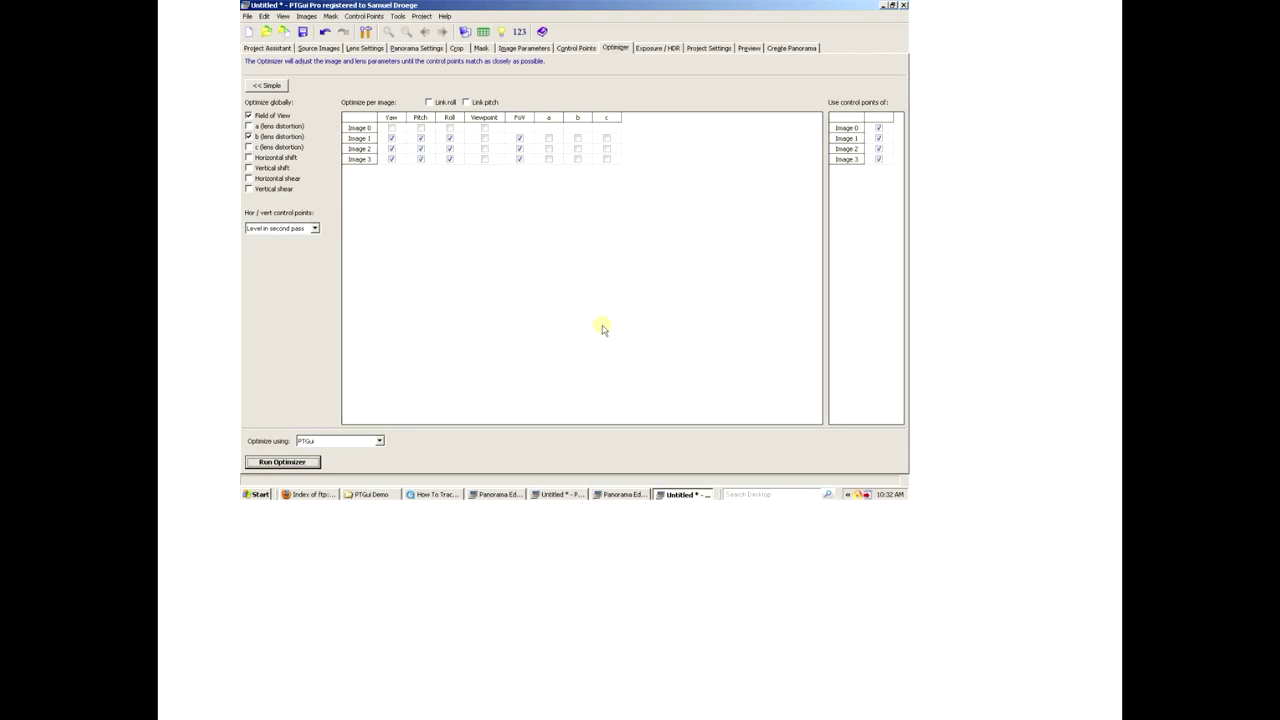
key("ctrl+e")
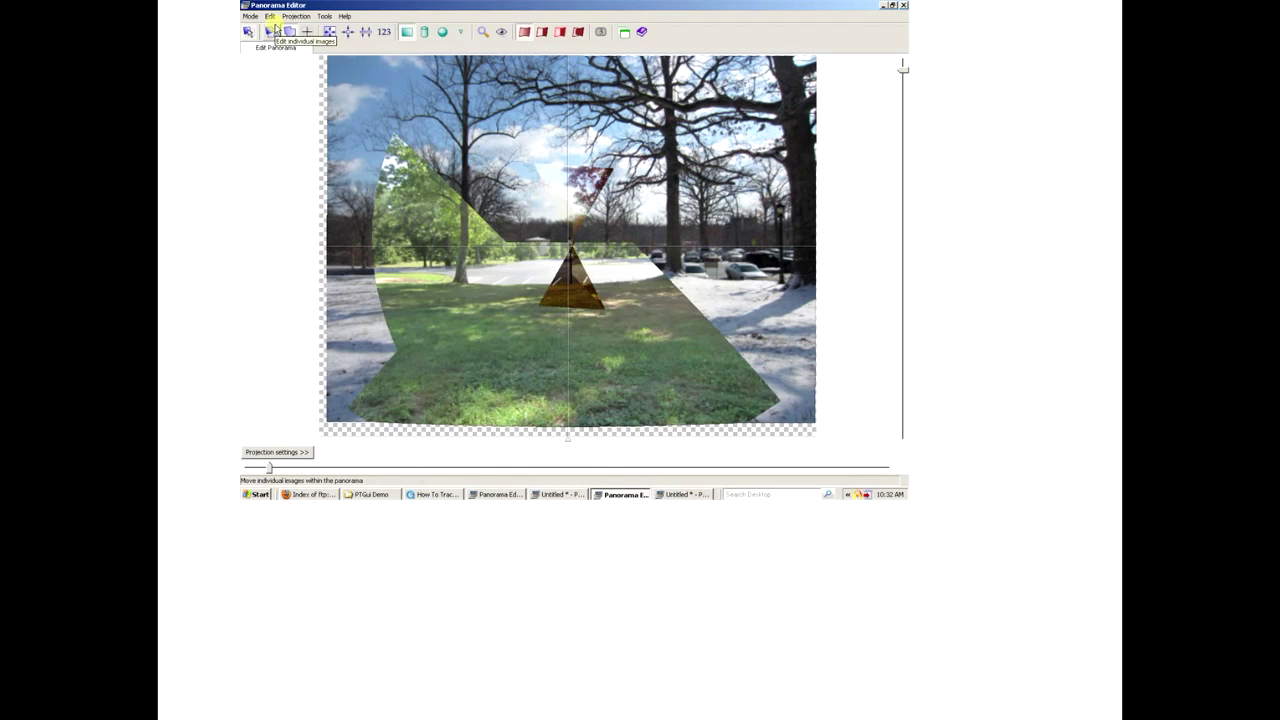
Step: In the Panorama Editor, edit individual images, show only image 0, and narrow the vertical FOV
left_click(271, 31)
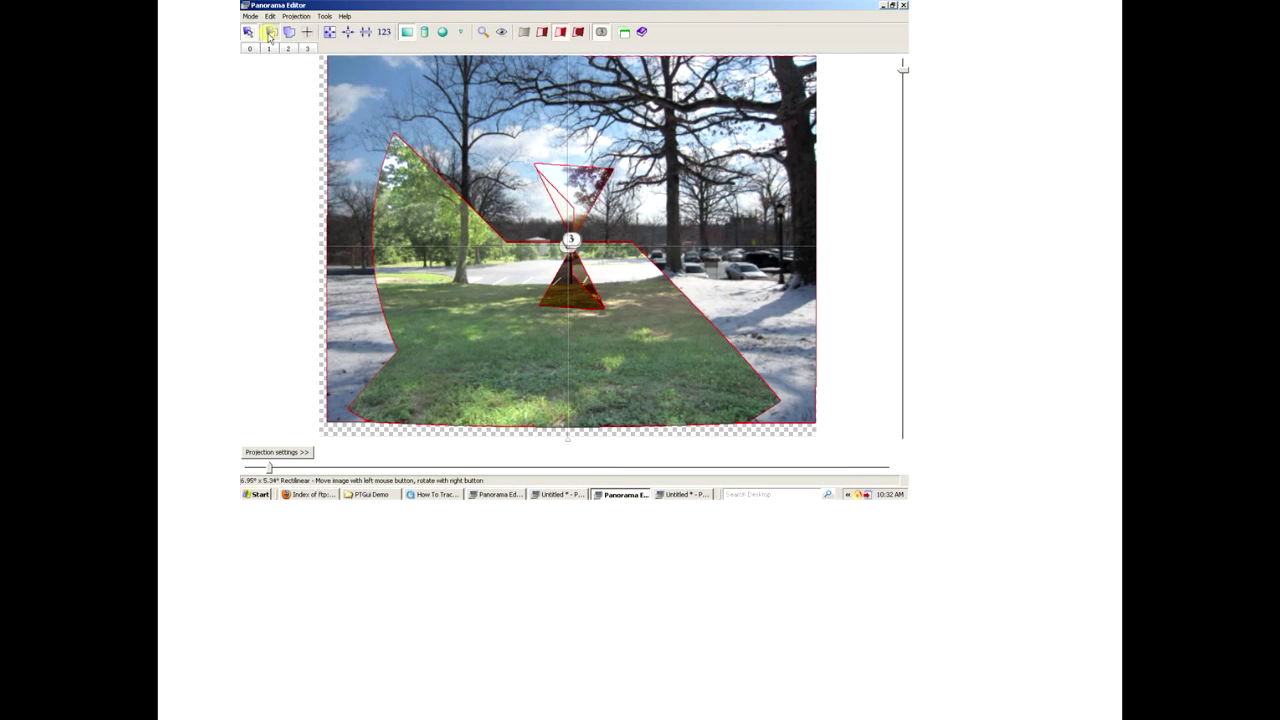
left_click(250, 49)
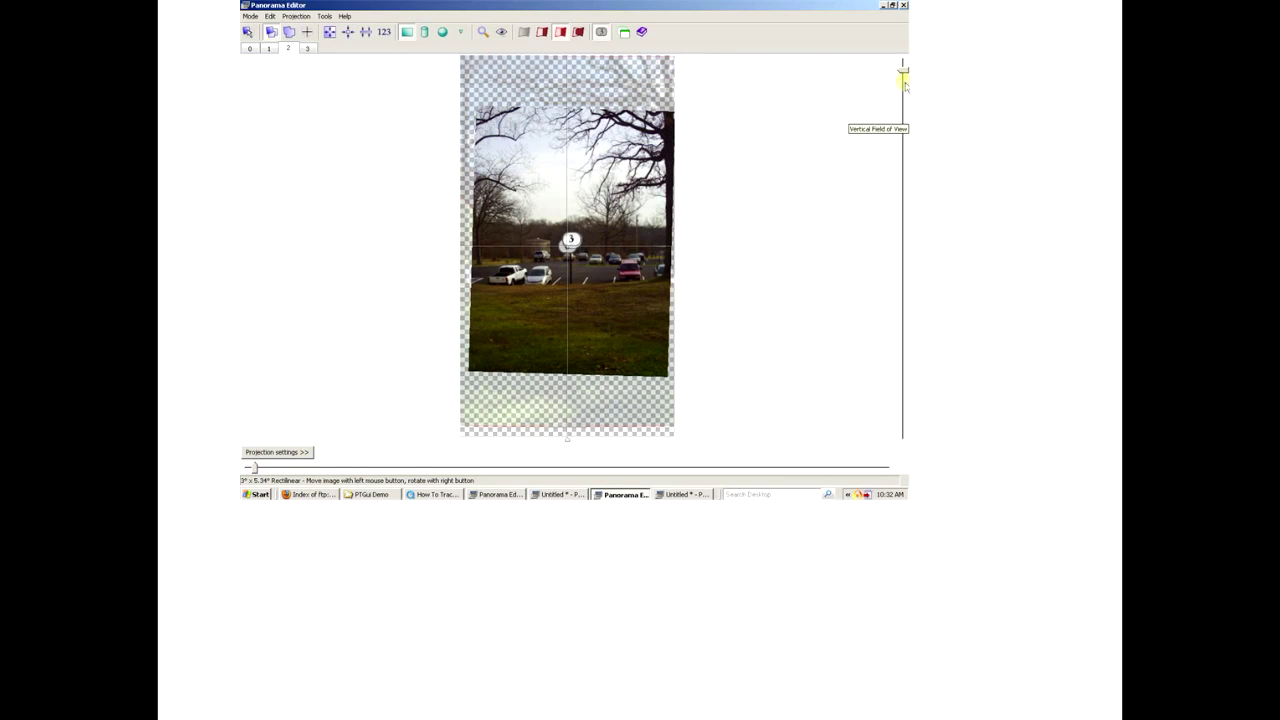
left_click_drag(903, 69, 903, 72)
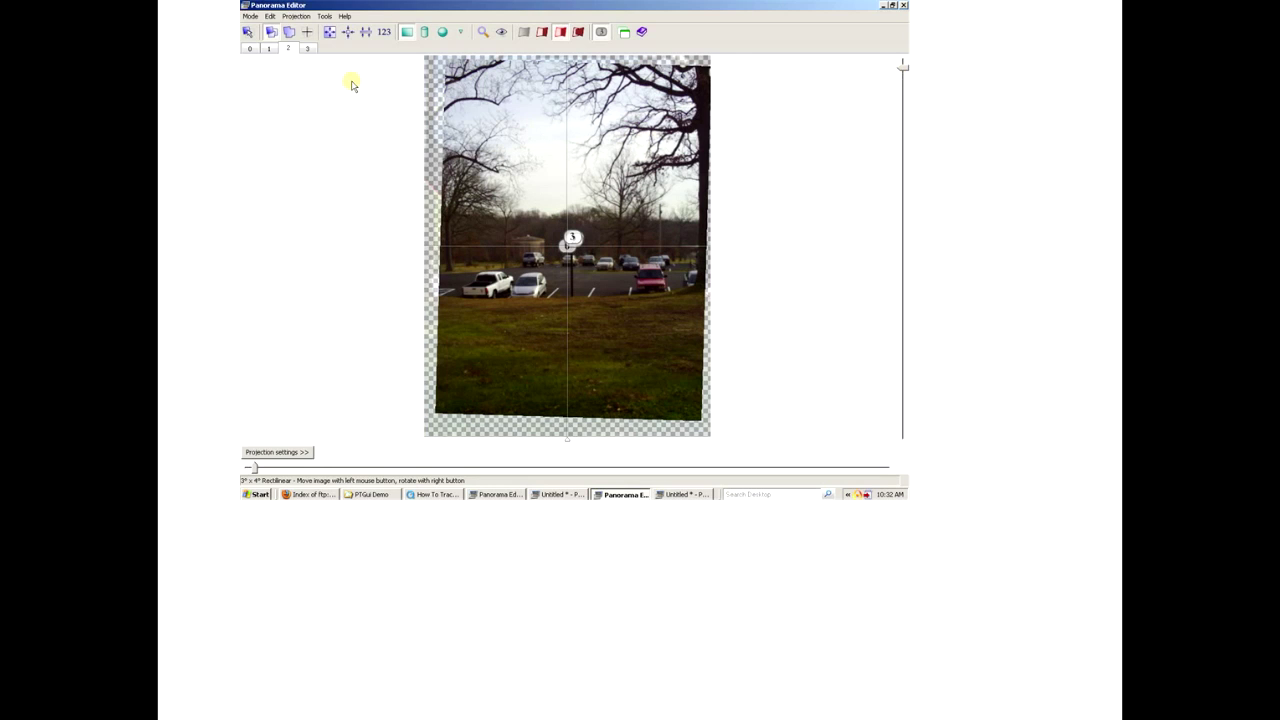
key("alt+Tab")
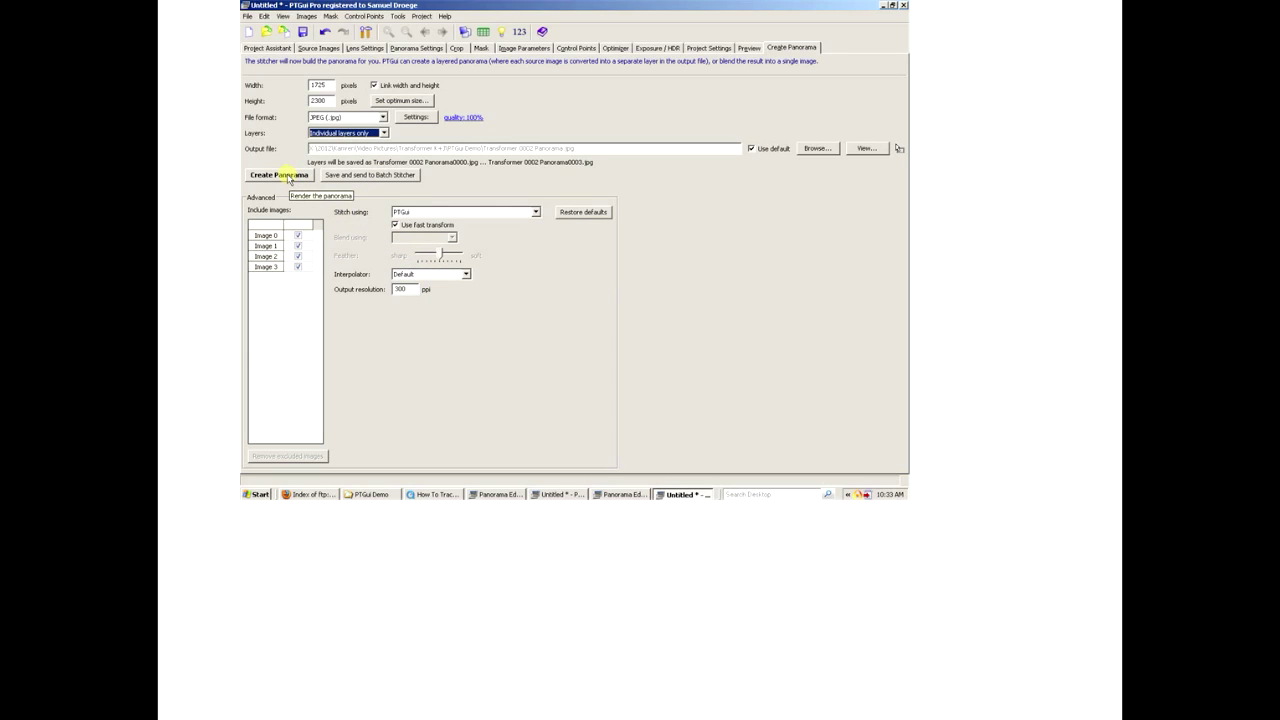
Step: Rename the output file to 'test' and render layers test0000–test0003
left_click(485, 147)
left_click_drag(485, 147, 563, 146)
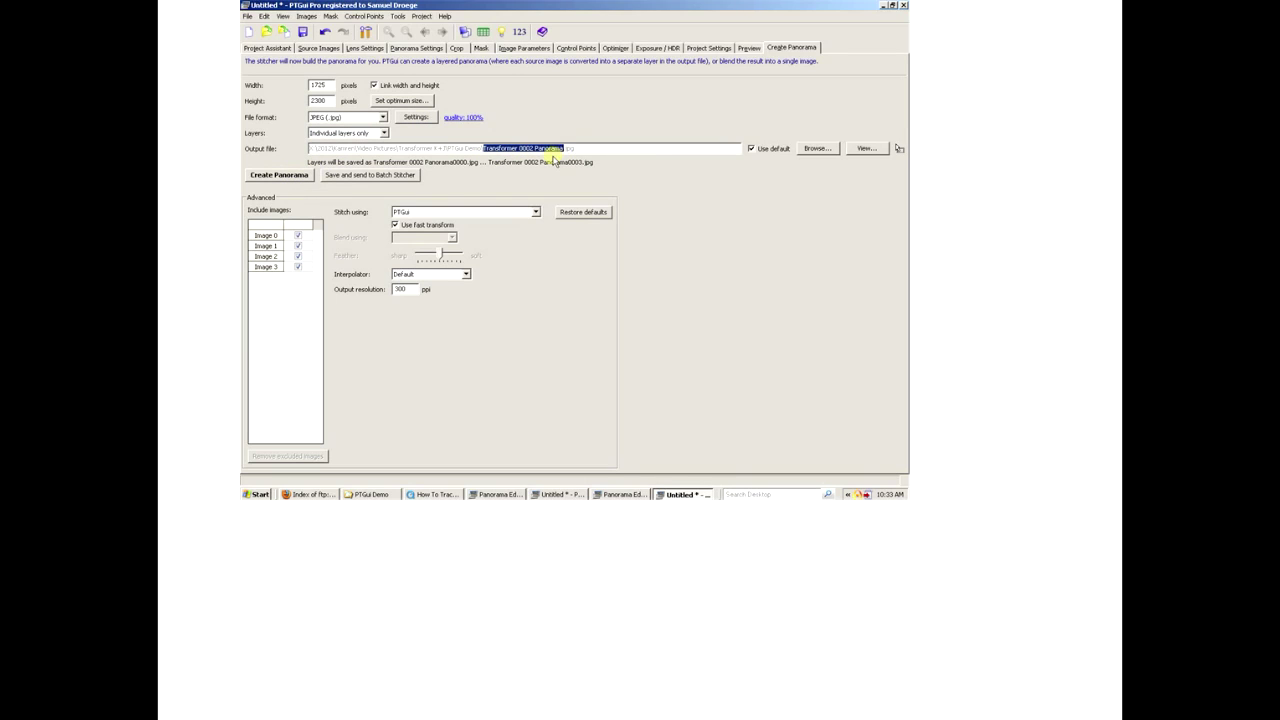
type("test")
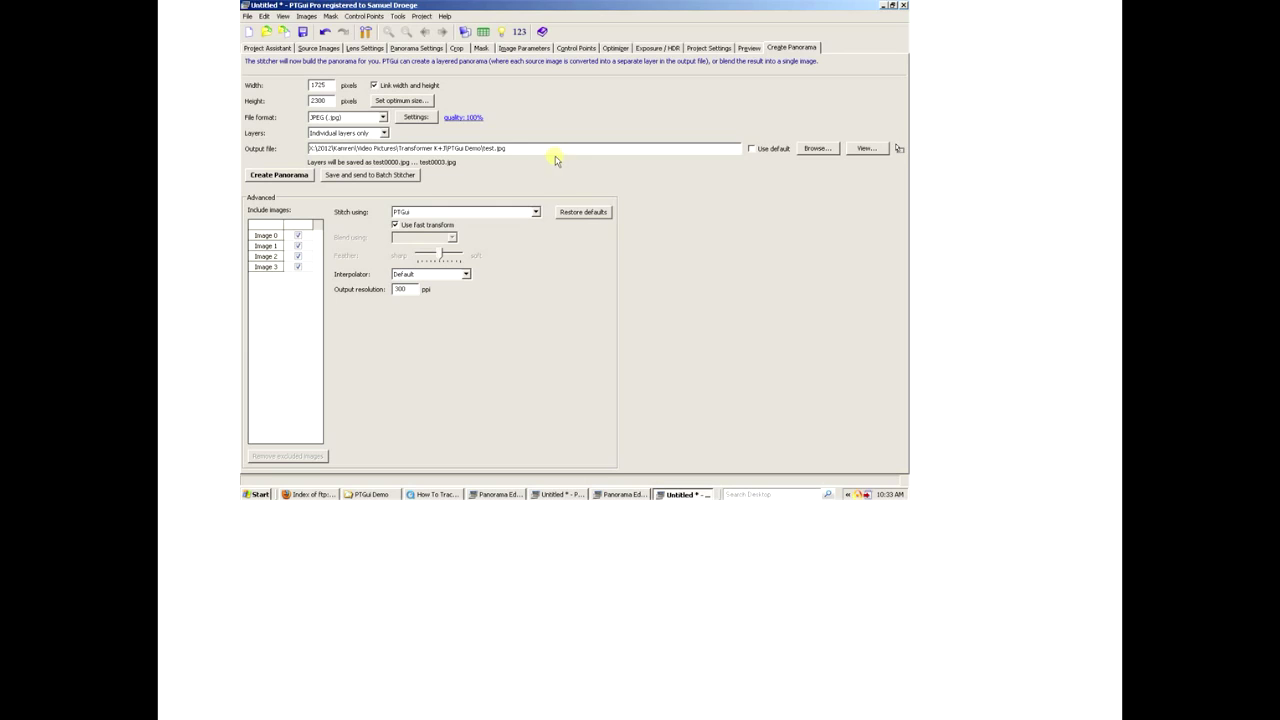
left_click(281, 176)
left_click(372, 494)
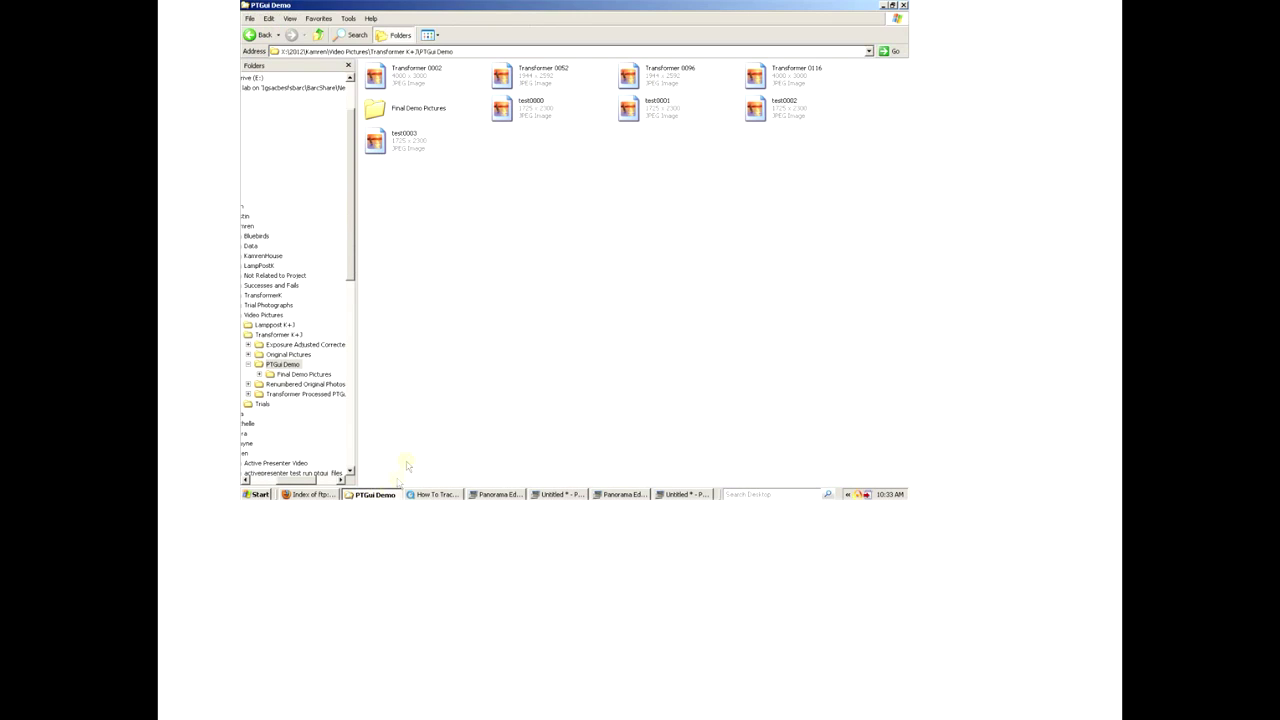
Step: Open the exported test0000 image in Windows Picture and Fax Viewer
left_click(504, 116)
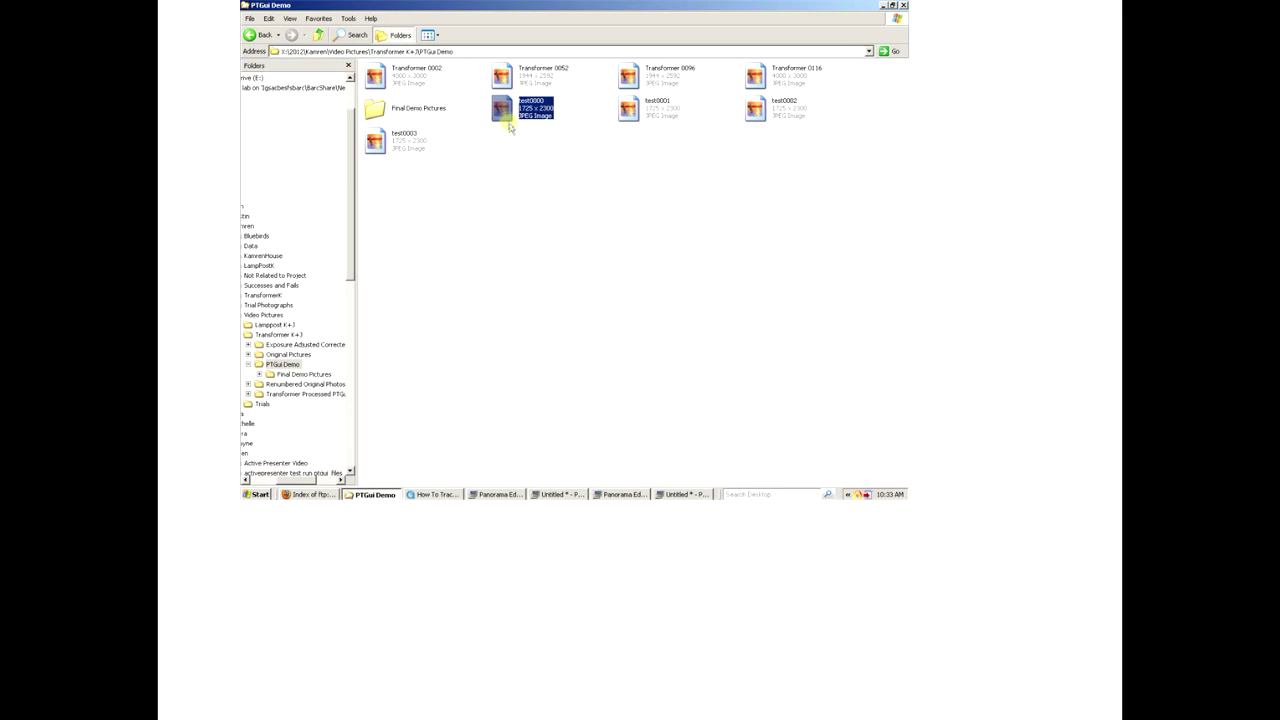
double_click(509, 128)
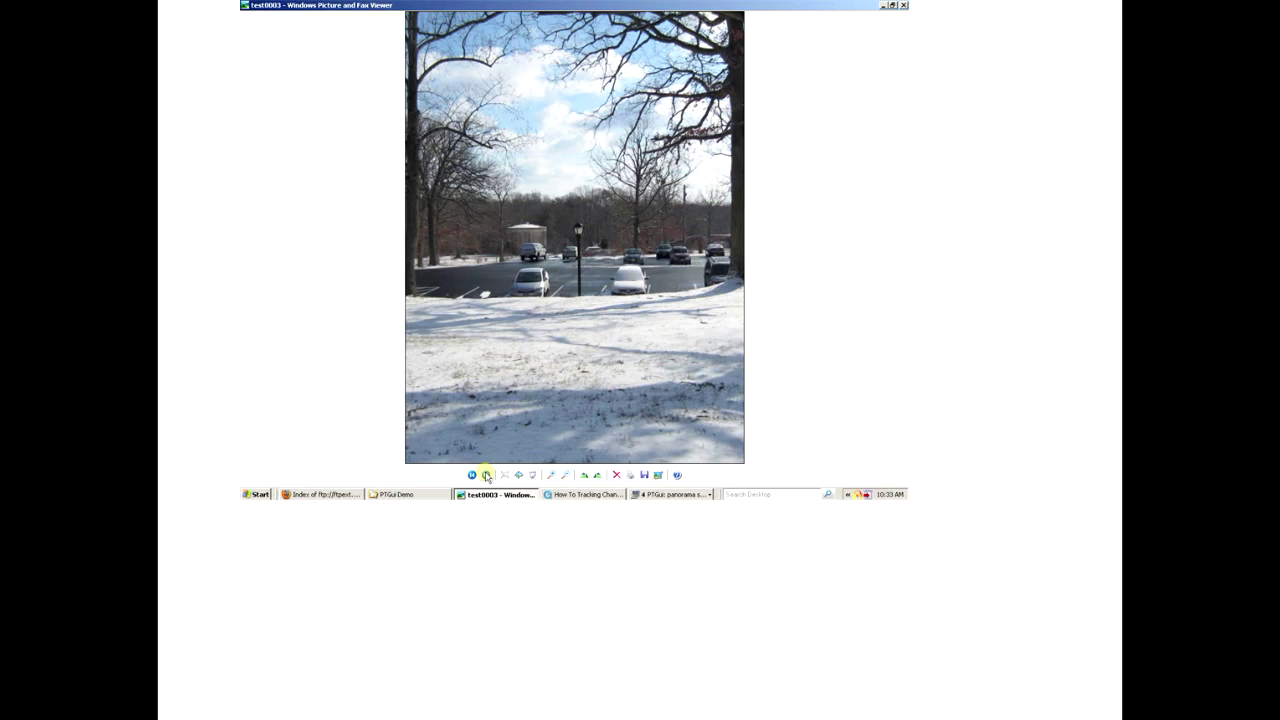
Step: Close Windows Picture and Fax Viewer
left_click(903, 5)
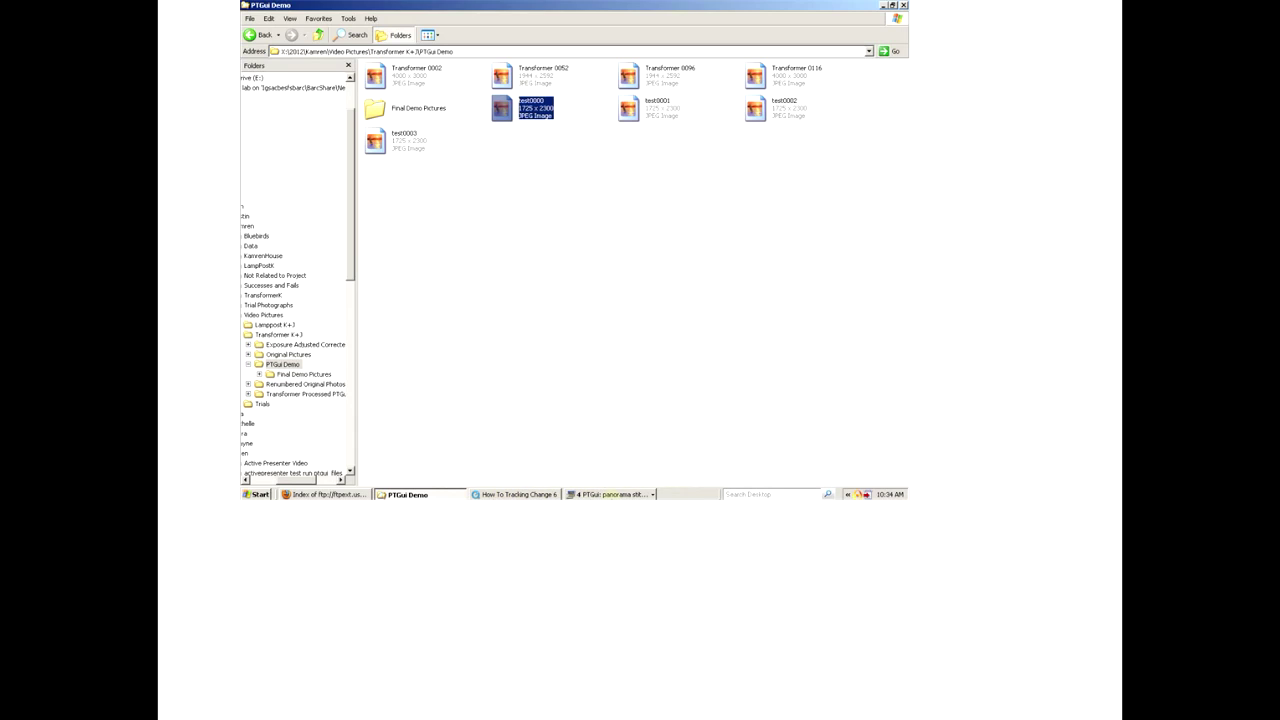
Step: From the taskbar, bring up the list of the four open PTGui windows
left_click(609, 494)
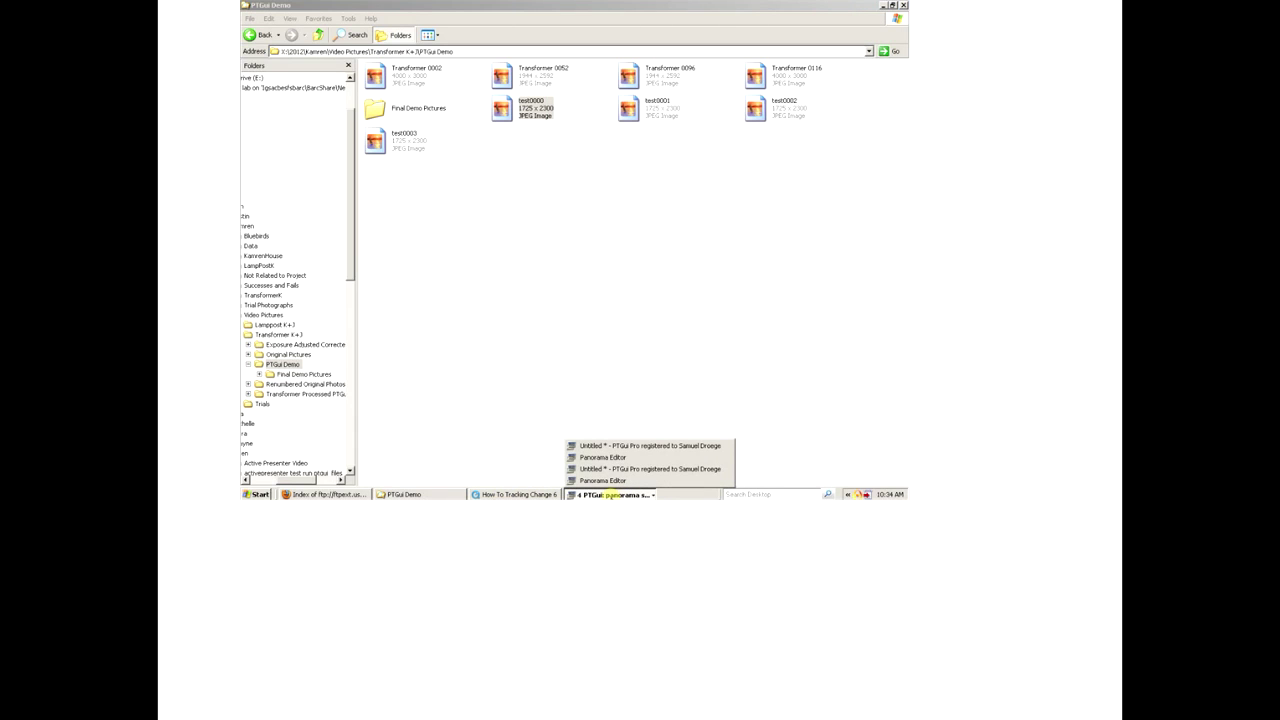